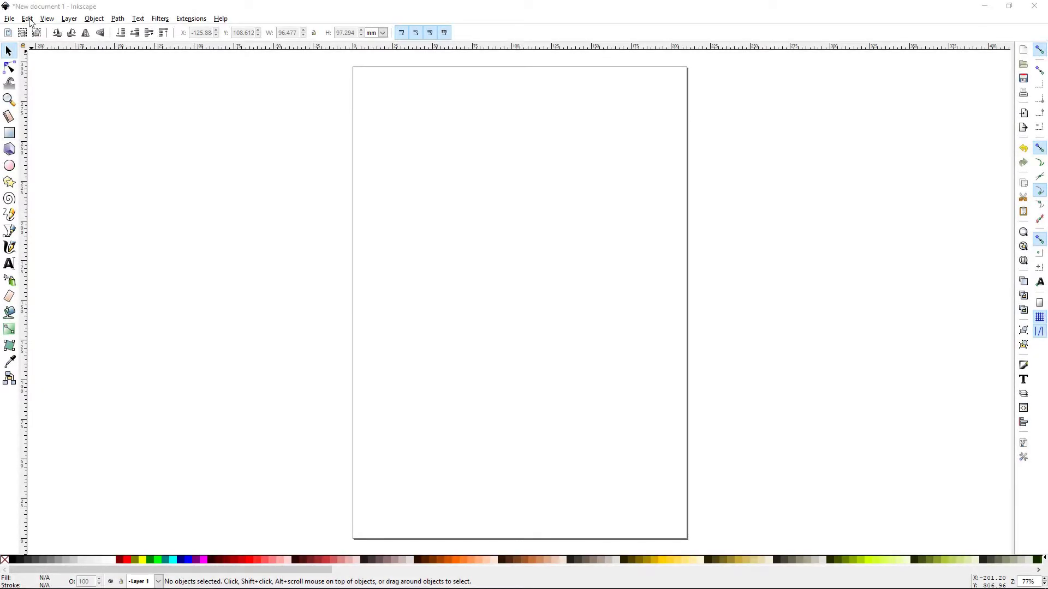
- Open the Inkscape Preferences dialog from the Edit menu
{"action": "left_click", "coordinate": [29, 20]}
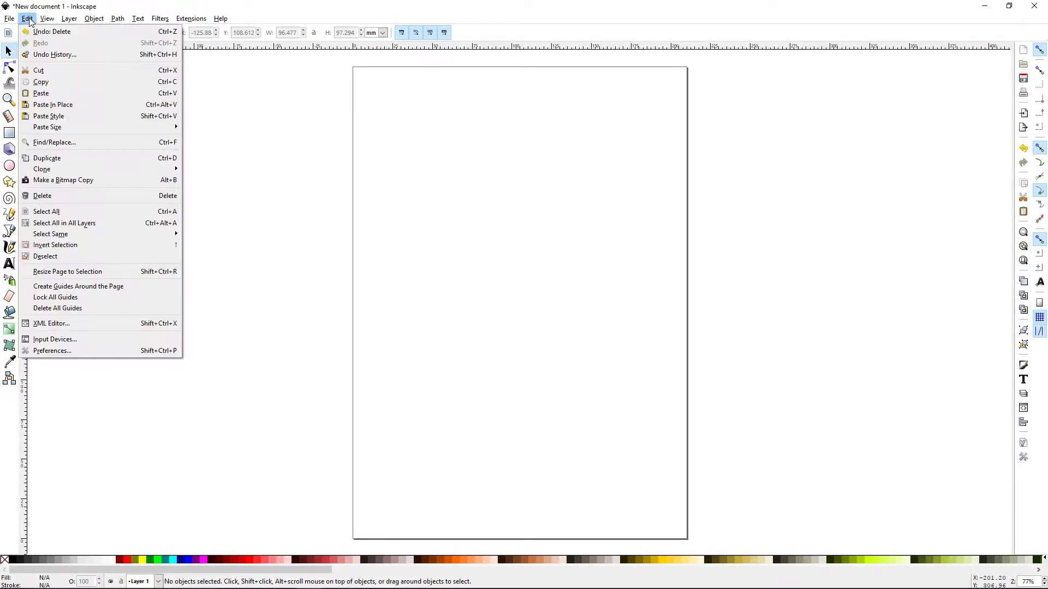
{"action": "left_click", "coordinate": [80, 353]}
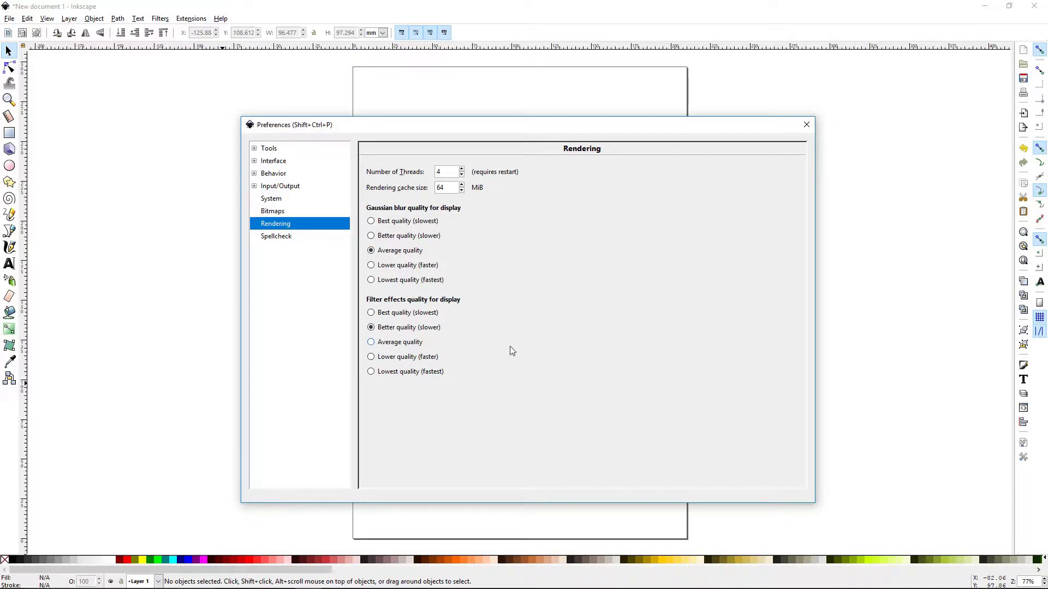
- Expand the Tools category in the Preferences sidebar tree
{"action": "left_click", "coordinate": [254, 148]}
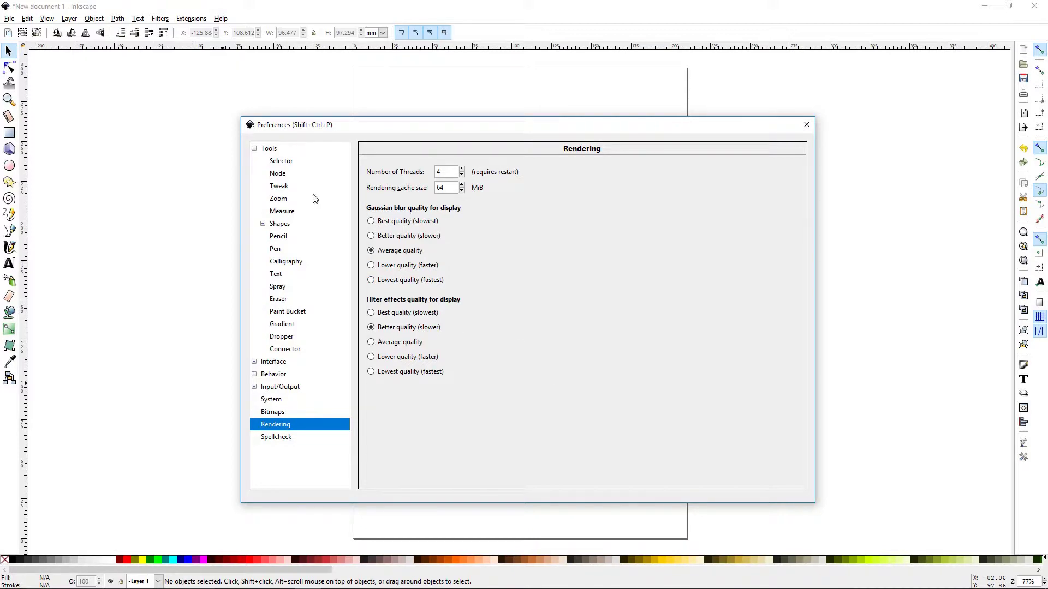
- Set the Rectangle tool's style for new objects back to Last used style
{"action": "left_click", "coordinate": [270, 149]}
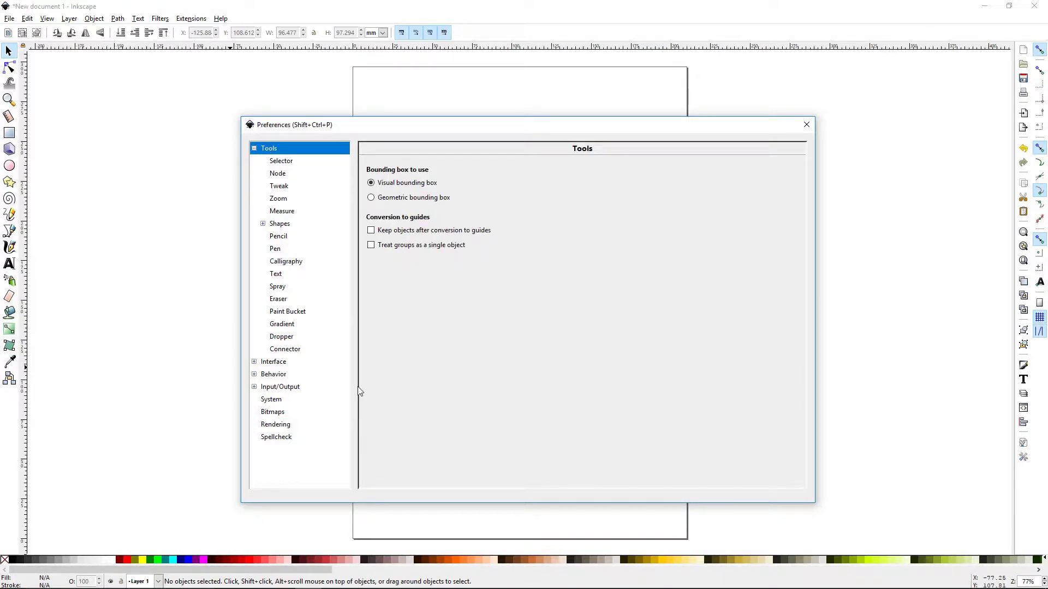
{"action": "left_click", "coordinate": [264, 225]}
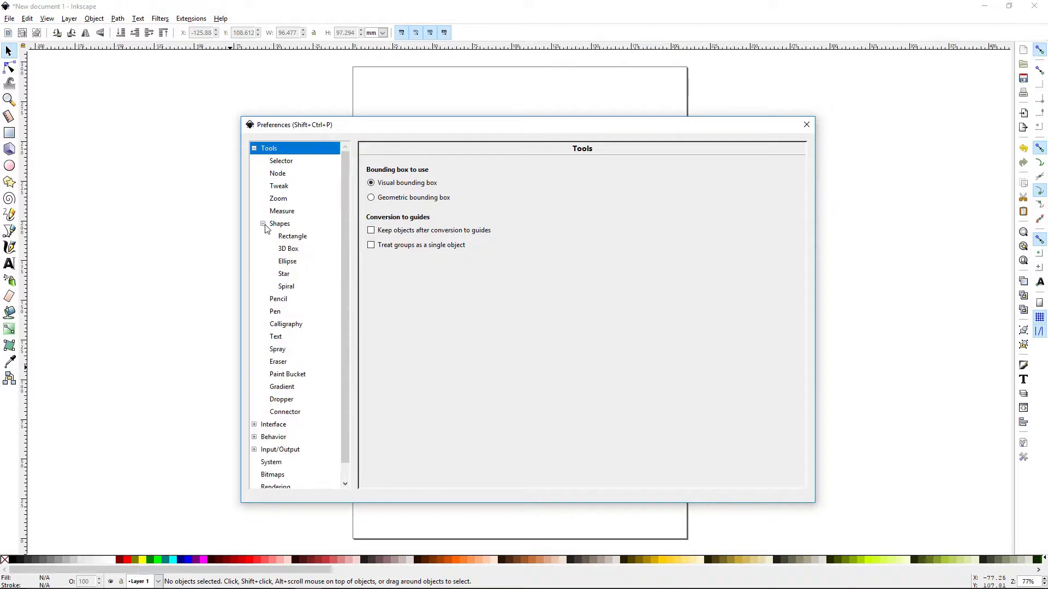
{"action": "left_click", "coordinate": [295, 240]}
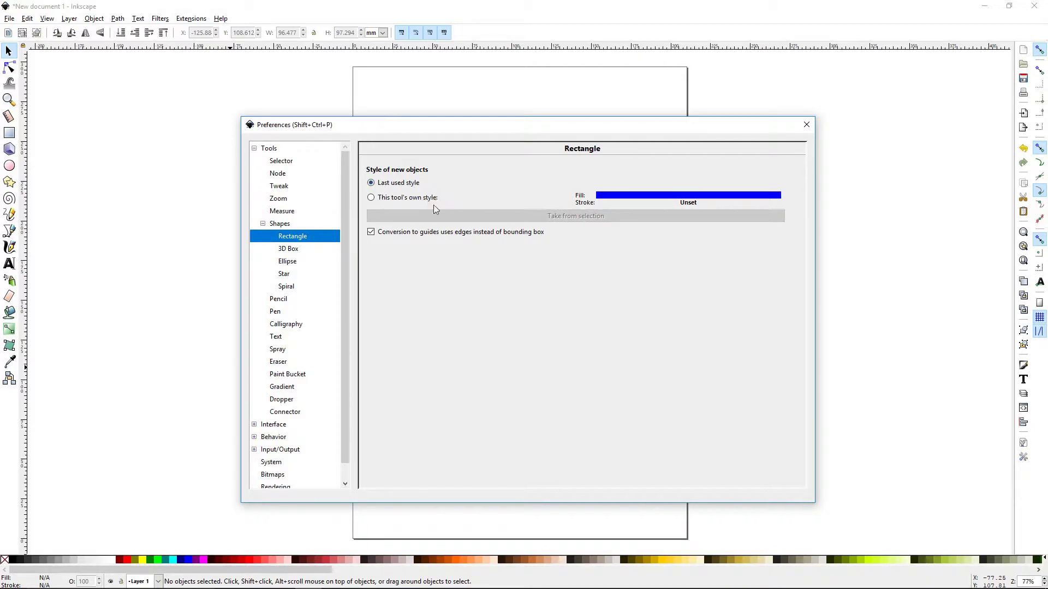
{"action": "left_click", "coordinate": [378, 198]}
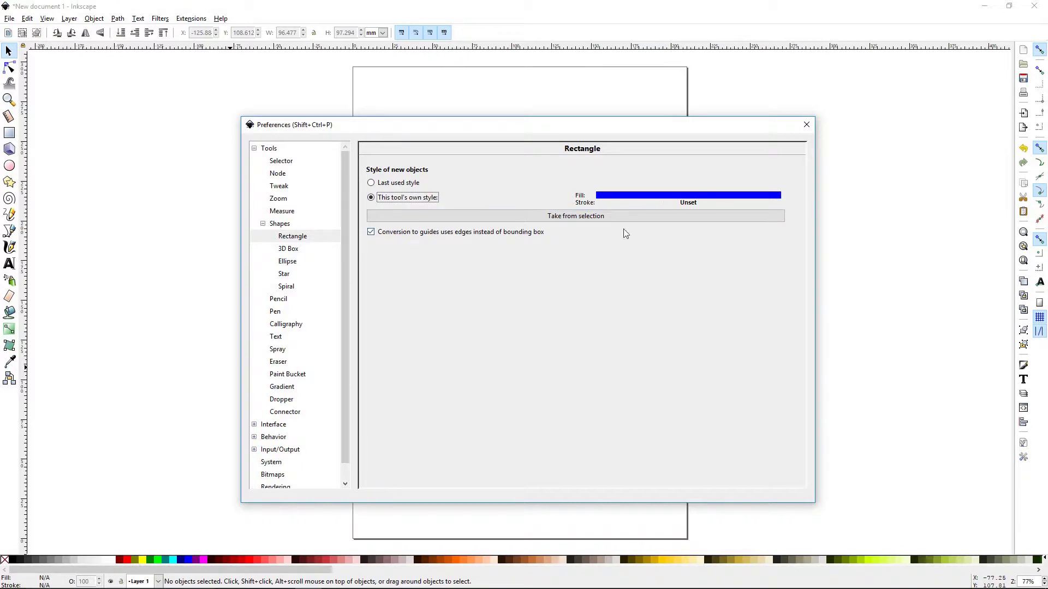
{"action": "left_click", "coordinate": [581, 222]}
{"action": "left_click", "coordinate": [372, 184]}
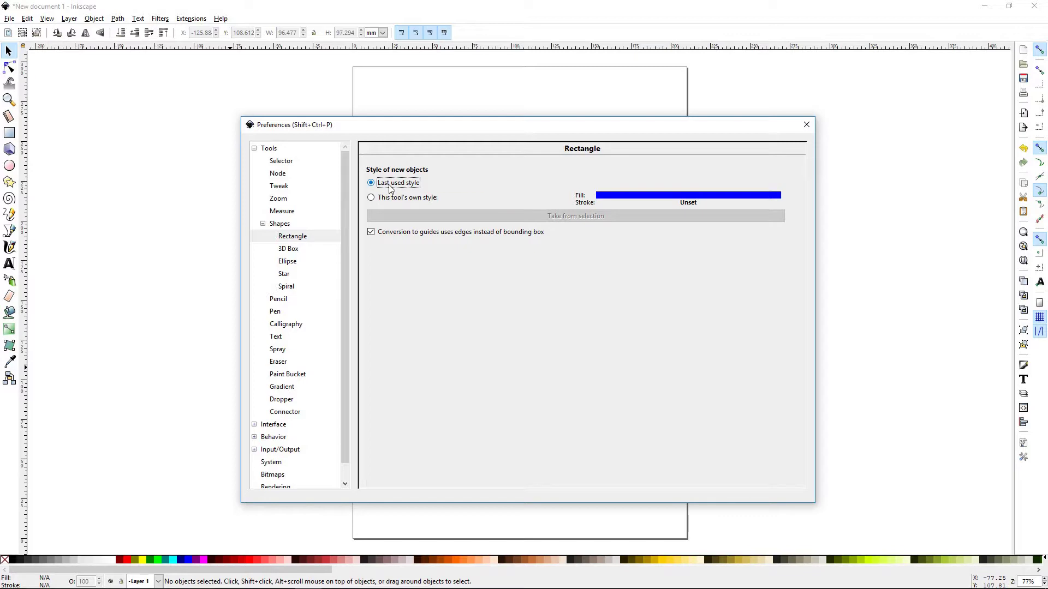
- Show the Pen tool's preferences, then collapse Tools and expand Interface
{"action": "left_click", "coordinate": [263, 224]}
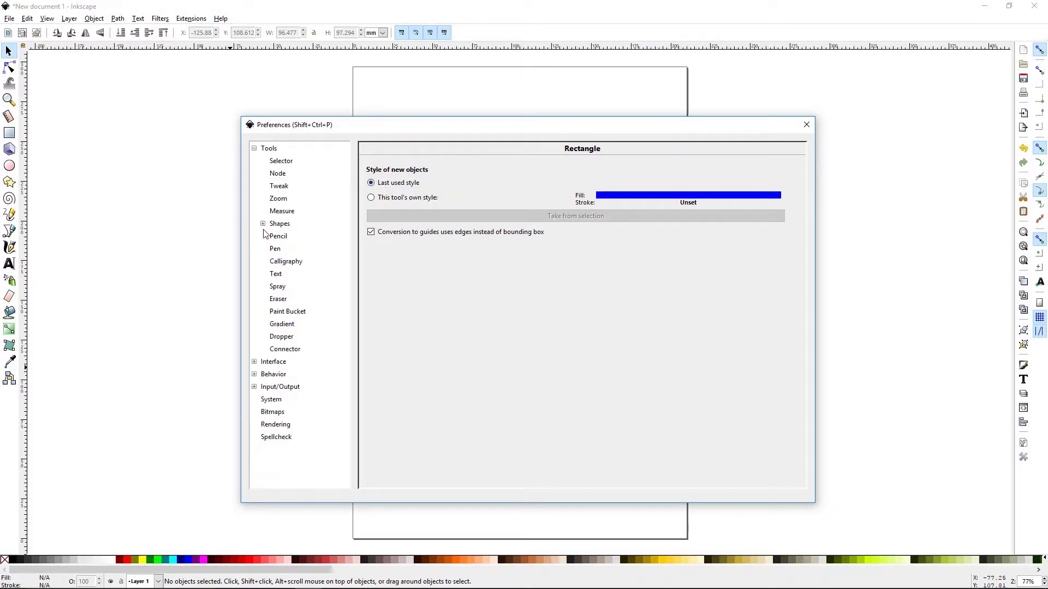
{"action": "left_click", "coordinate": [276, 248]}
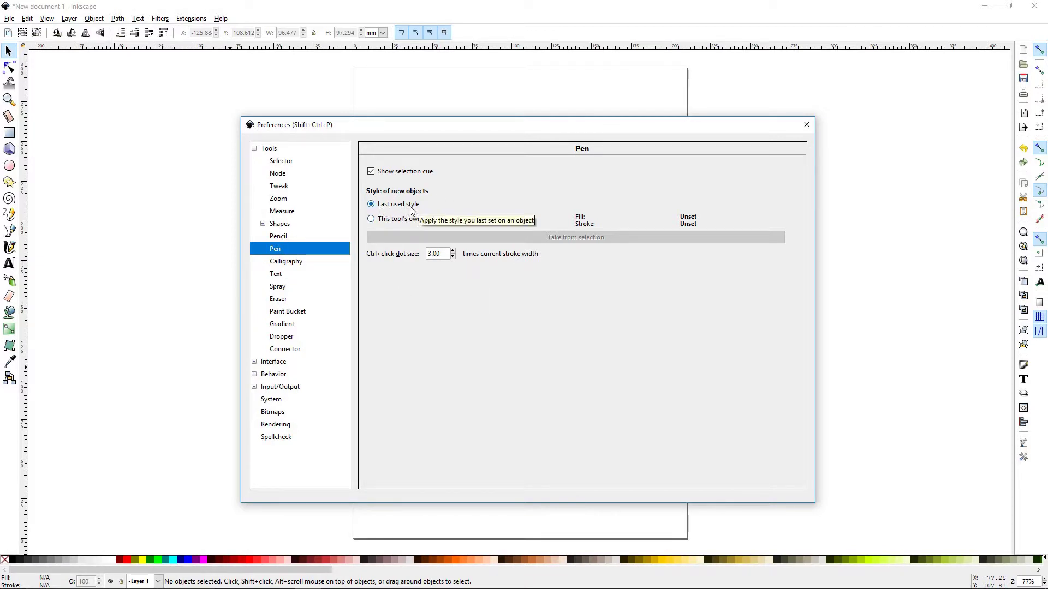
{"action": "left_click", "coordinate": [254, 148]}
{"action": "left_click", "coordinate": [254, 161]}
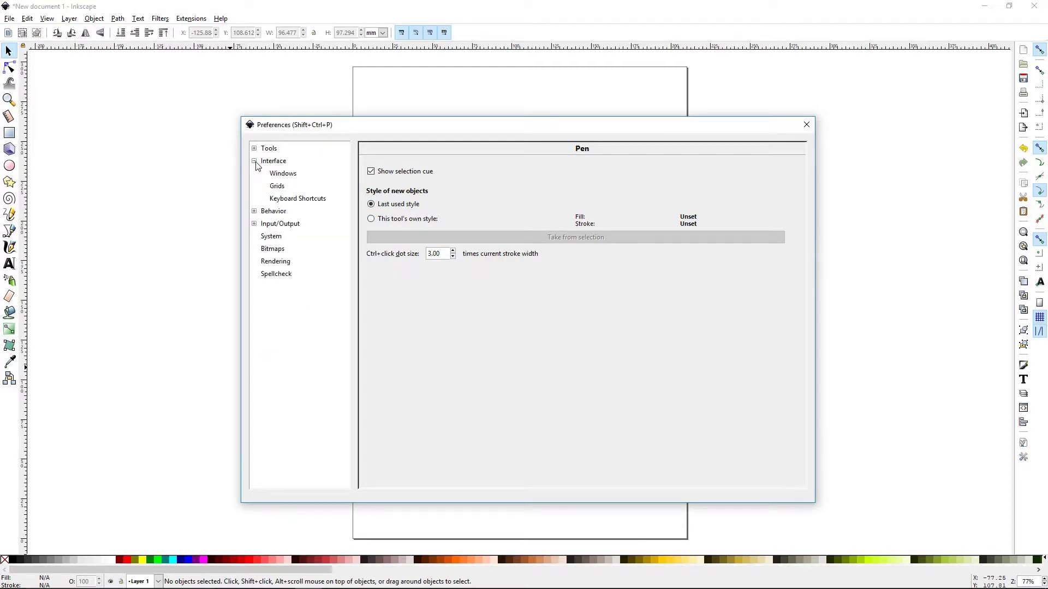
- Move the Preferences window up-left and view the Windows, then Grids pages
{"action": "left_click", "coordinate": [290, 175]}
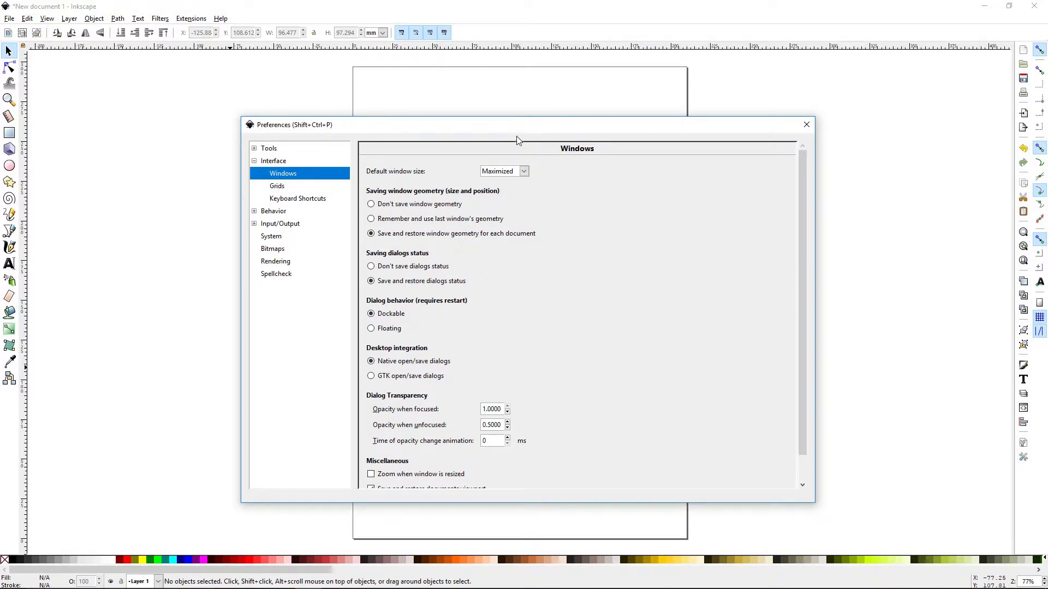
{"action": "left_click_drag", "start_coordinate": [516, 128], "coordinate": [496, 106]}
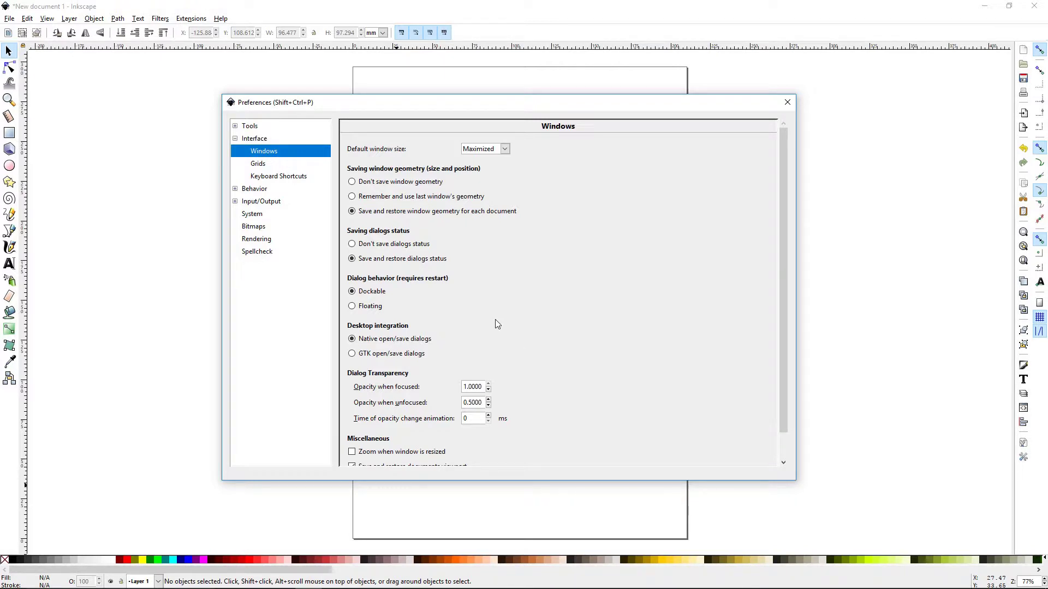
{"action": "left_click", "coordinate": [259, 165]}
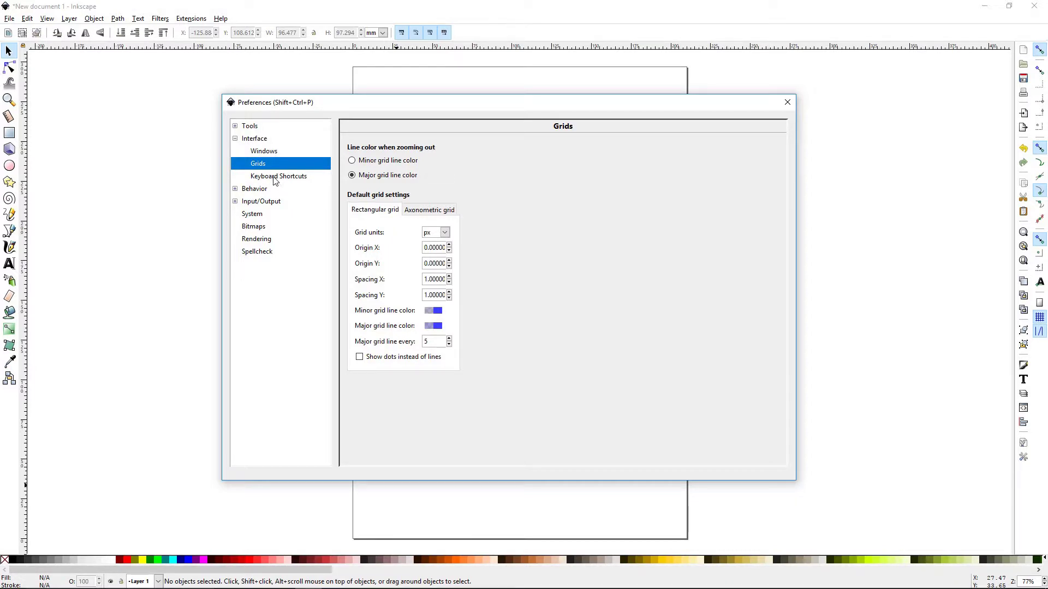
- Browse the Keyboard Shortcuts list and its Search field, then collapse Interface
{"action": "left_click", "coordinate": [276, 178]}
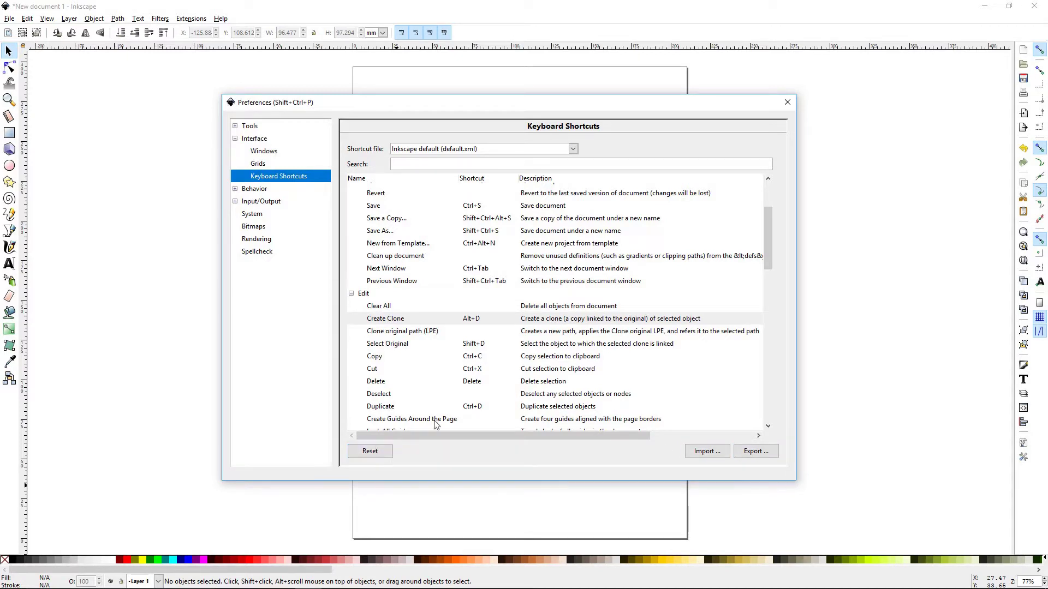
{"action": "scroll", "coordinate": [512, 324], "scroll_direction": "down", "scroll_amount": 15}
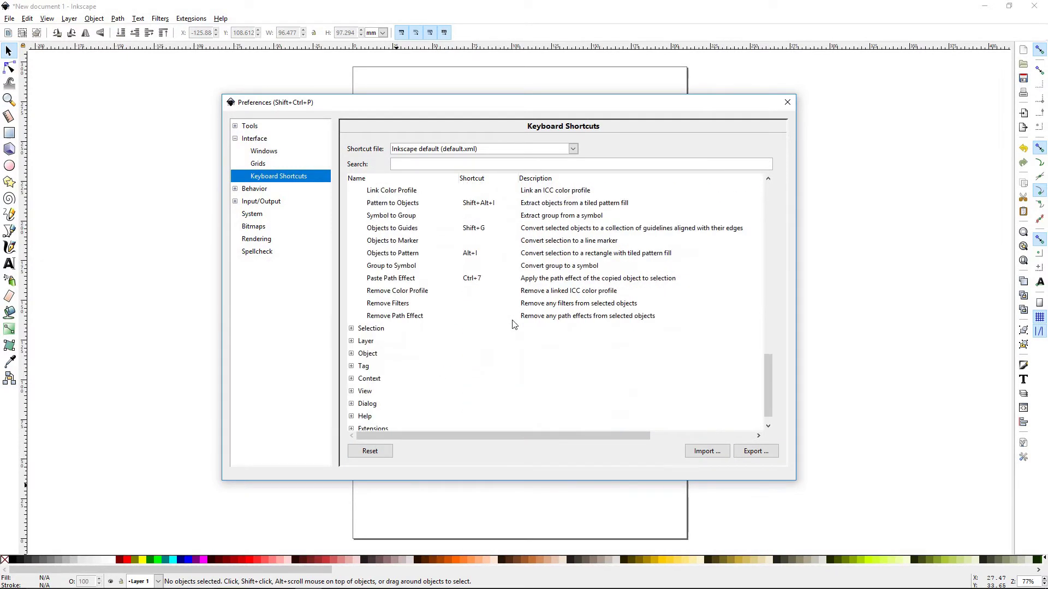
{"action": "scroll", "coordinate": [513, 324], "scroll_direction": "up", "scroll_amount": 12}
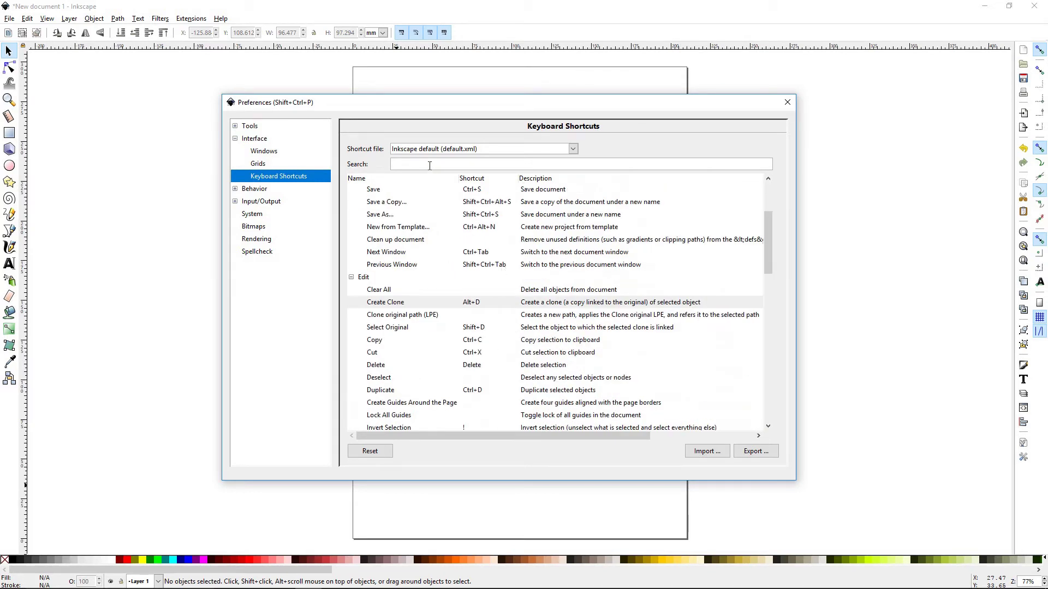
{"action": "left_click", "coordinate": [430, 165]}
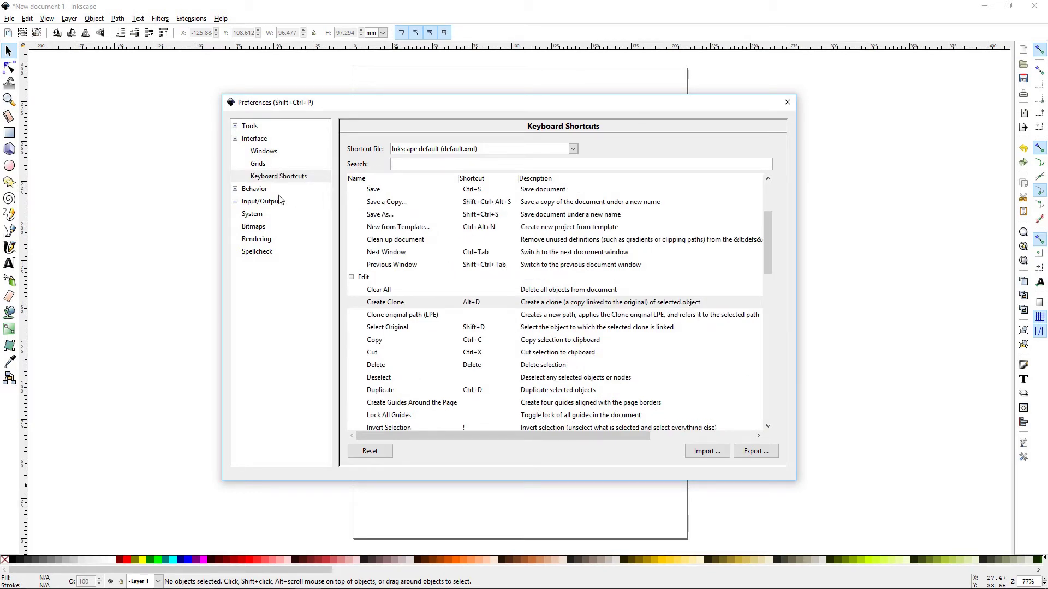
{"action": "left_click", "coordinate": [235, 139]}
- View the Behavior pages Selecting and Transforms, then collapse Behavior
{"action": "left_click", "coordinate": [235, 152]}
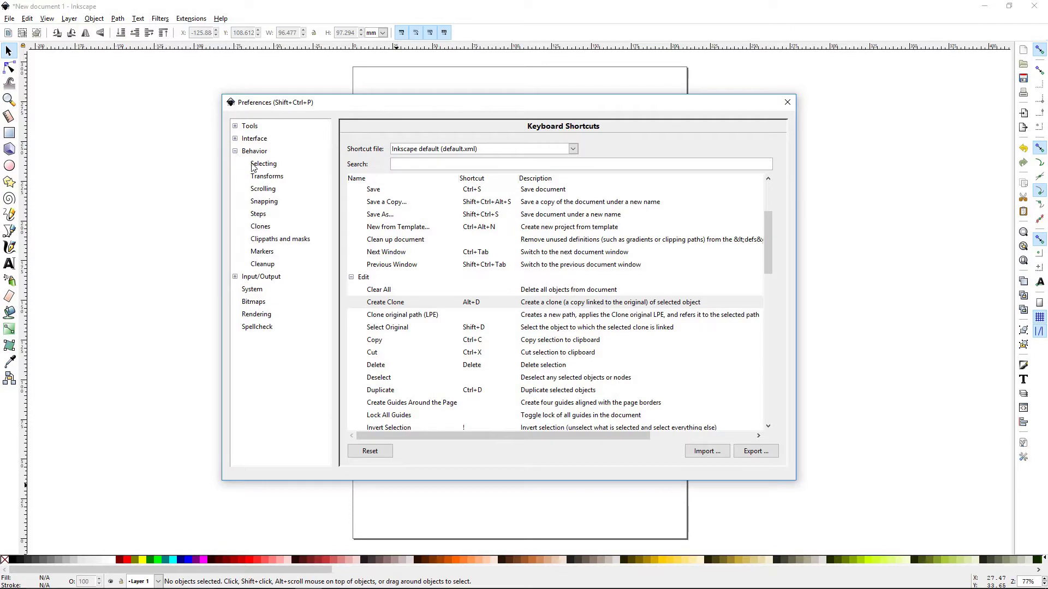
{"action": "left_click", "coordinate": [268, 166]}
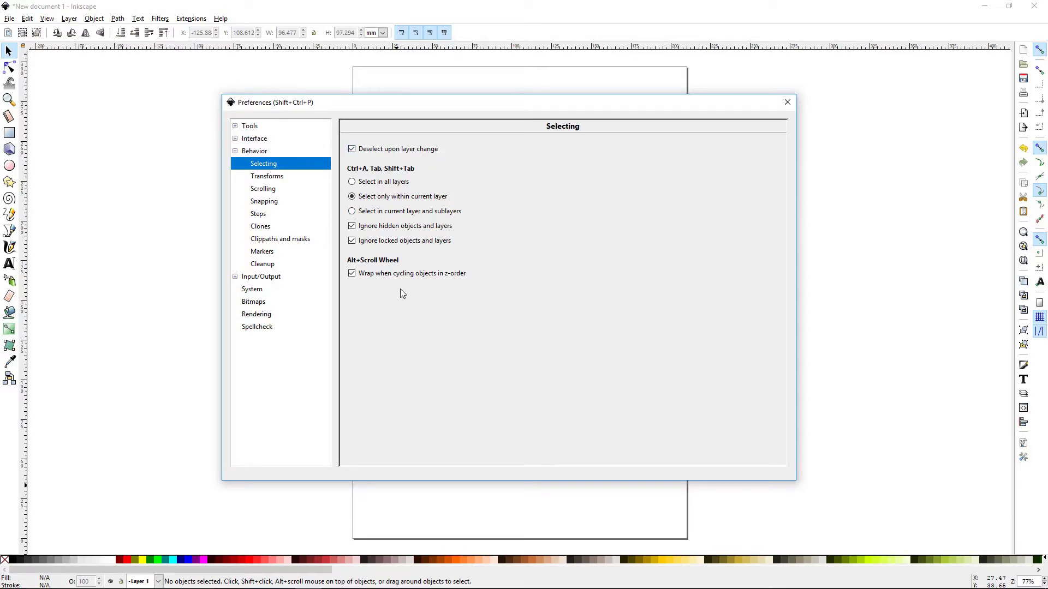
{"action": "left_click", "coordinate": [277, 178]}
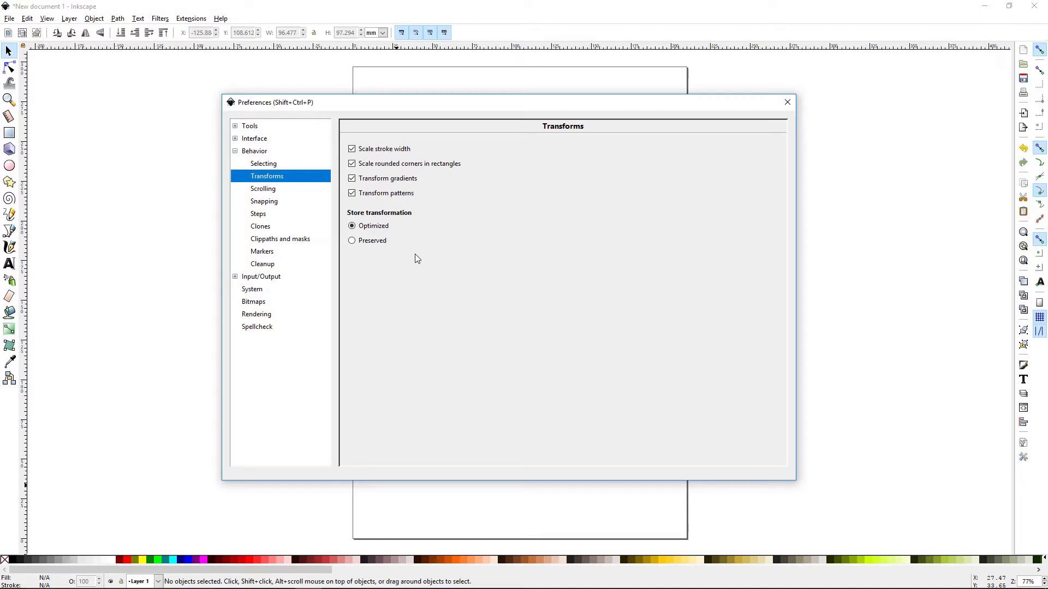
{"action": "left_click", "coordinate": [235, 151]}
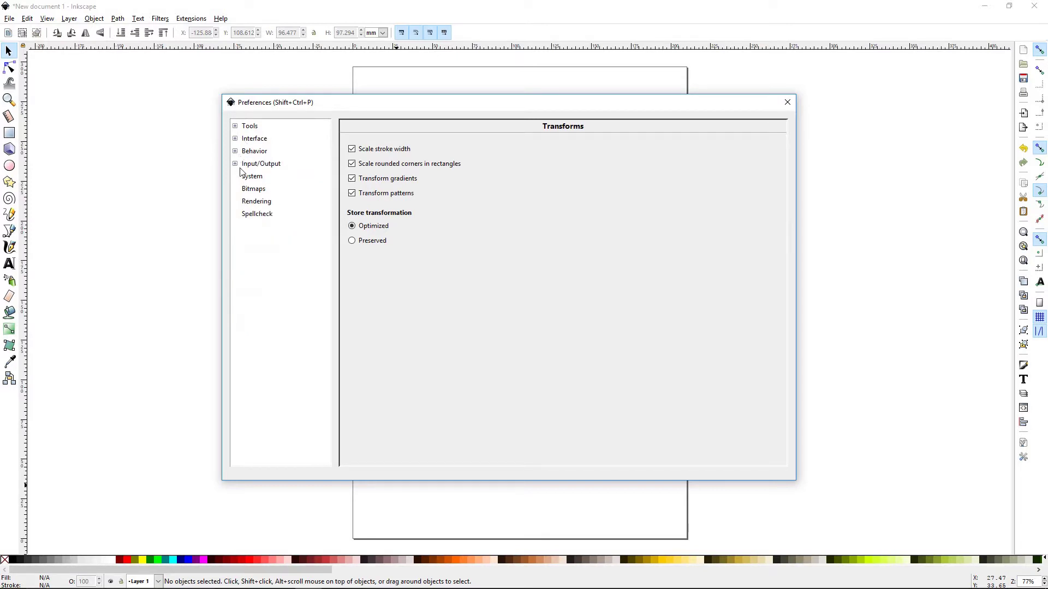
- Expand Input/Output and look over the Input devices and SVG output pages
{"action": "left_click", "coordinate": [235, 163]}
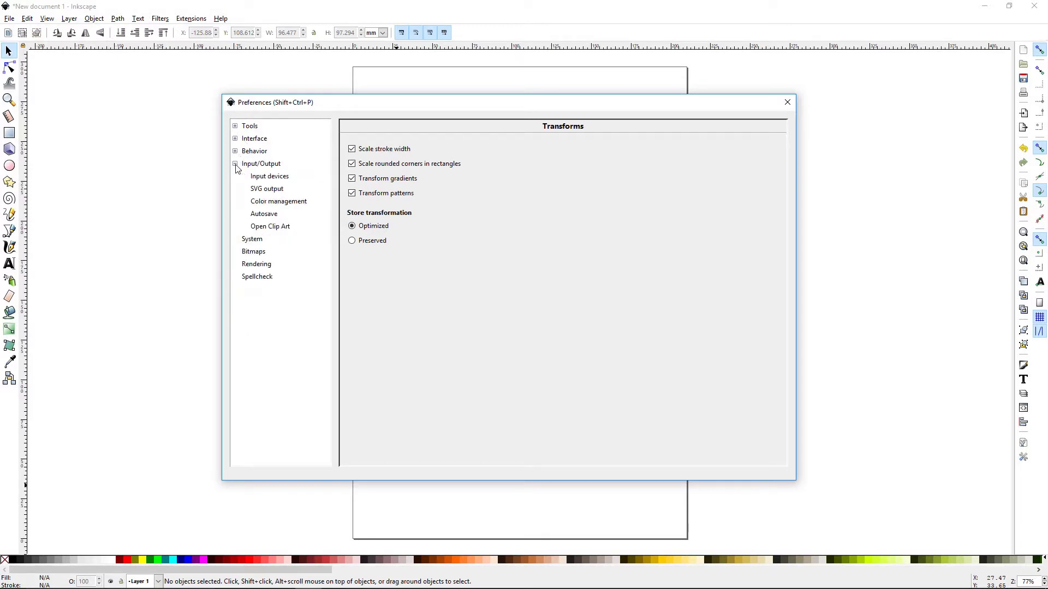
{"action": "left_click", "coordinate": [268, 179]}
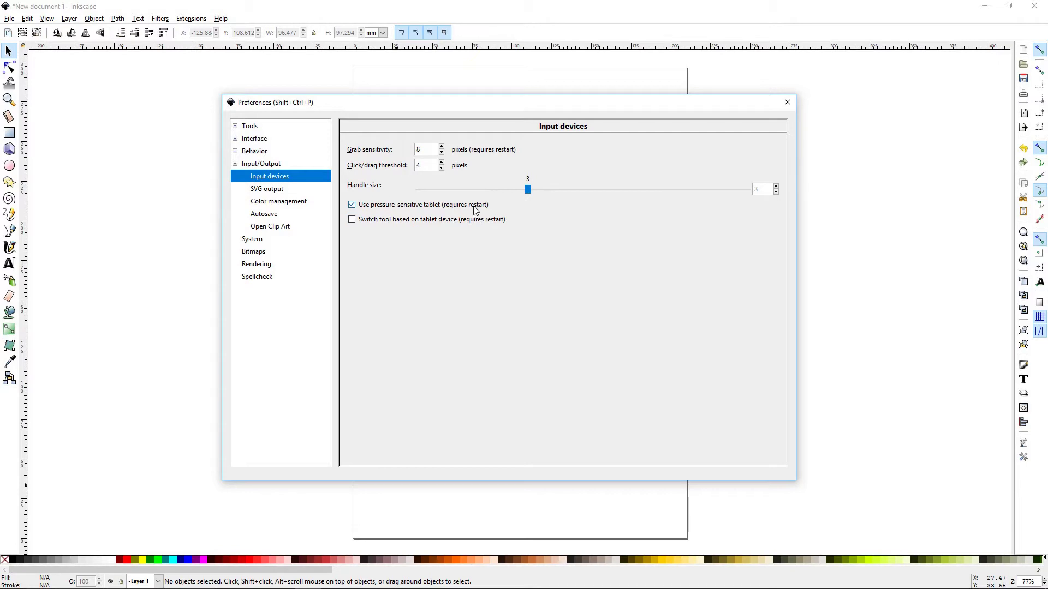
{"action": "mouse_move", "coordinate": [475, 210]}
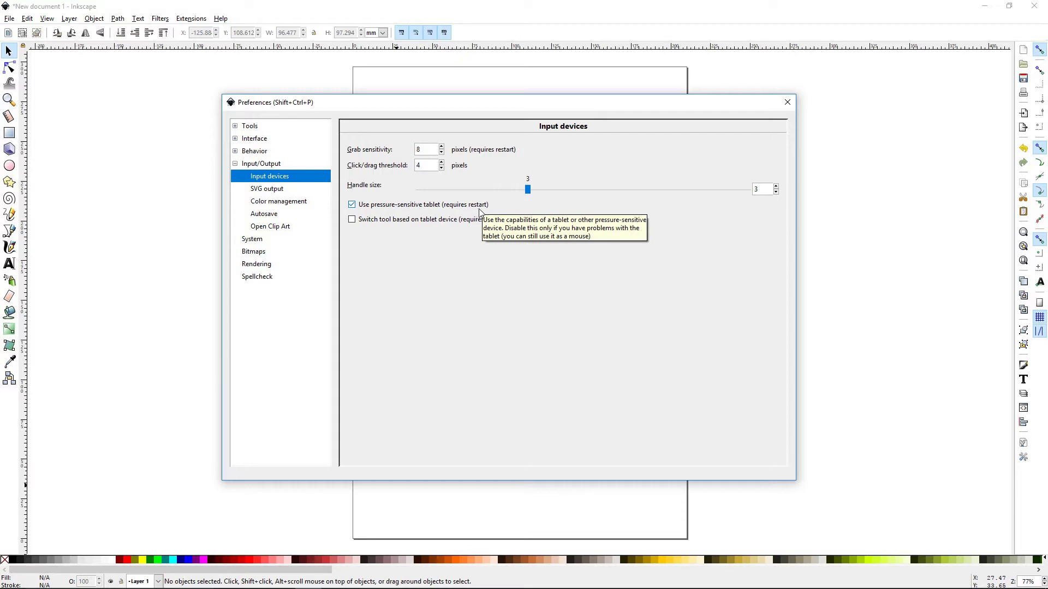
{"action": "left_click", "coordinate": [275, 192]}
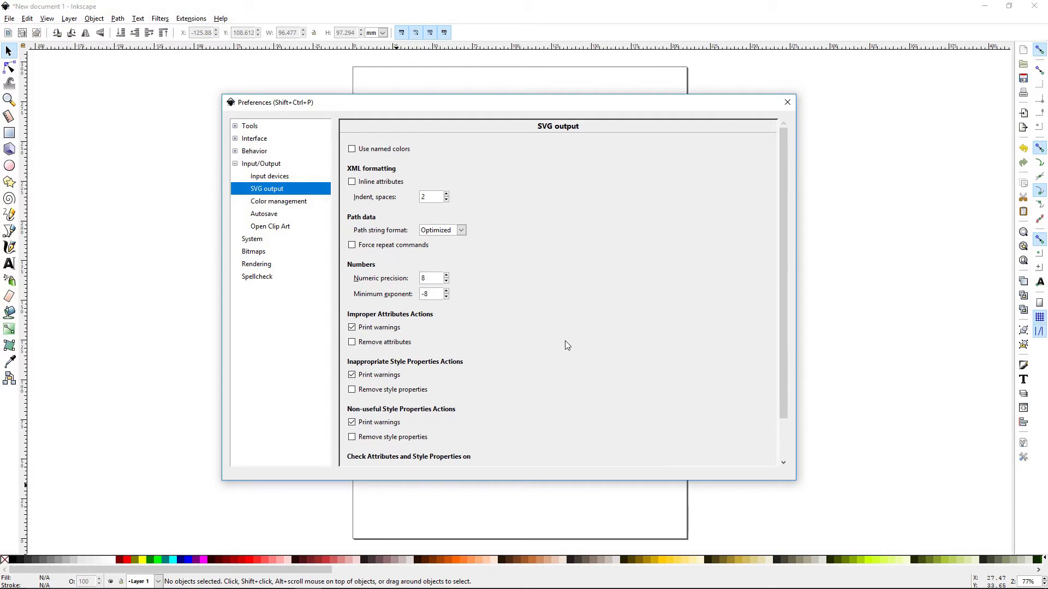
{"action": "scroll", "coordinate": [566, 343], "scroll_direction": "down", "scroll_amount": 3}
{"action": "scroll", "coordinate": [565, 344], "scroll_direction": "up", "scroll_amount": 3}
- Step through the Color management, Autosave and System preference pages
{"action": "left_click", "coordinate": [276, 203]}
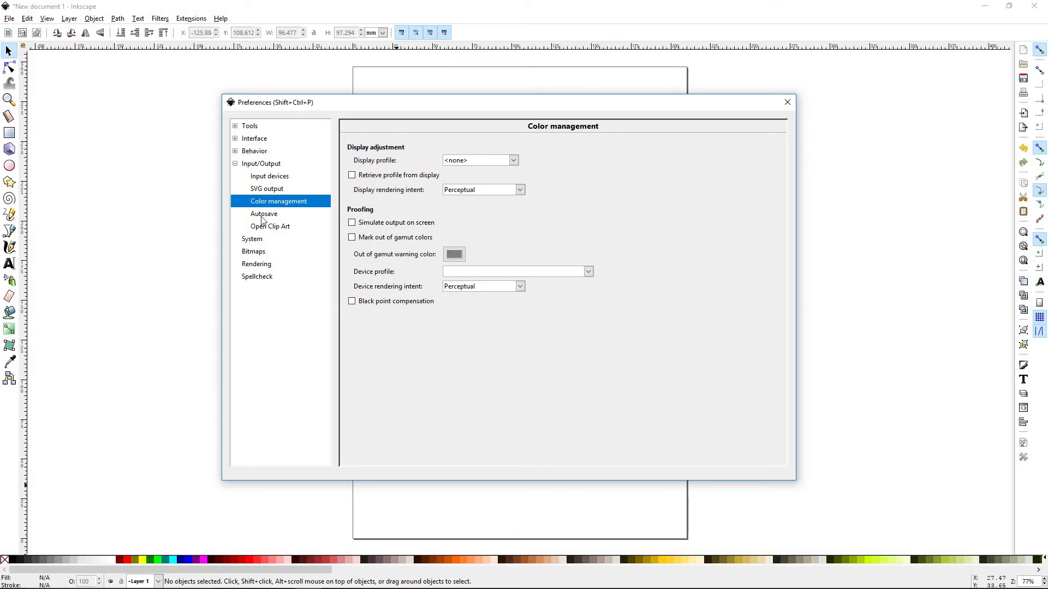
{"action": "left_click", "coordinate": [263, 217]}
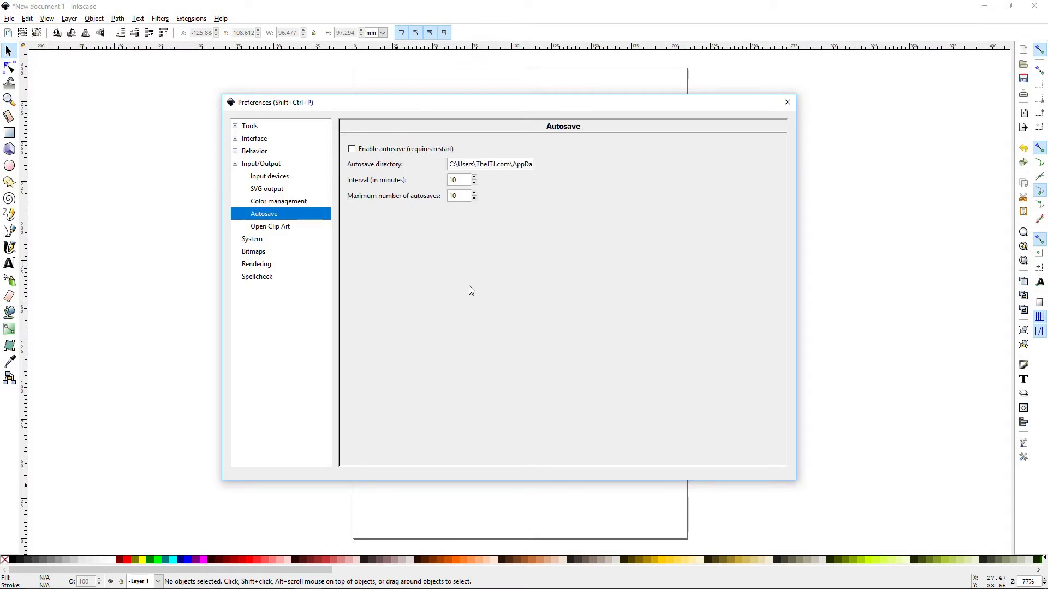
{"action": "left_click", "coordinate": [254, 242]}
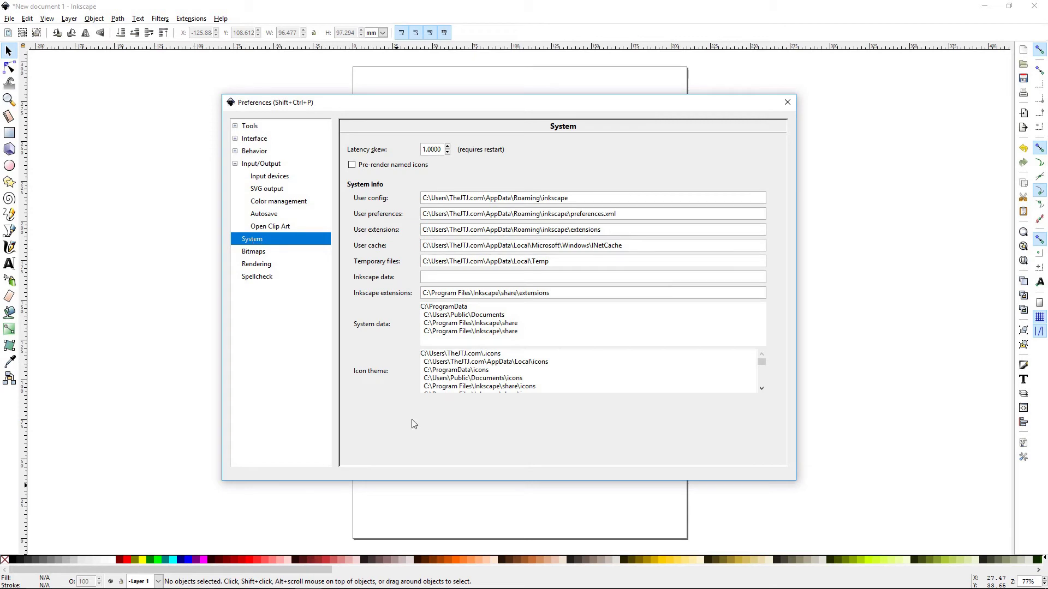
- View the Bitmaps, Rendering and Spellcheck pages, then collapse Input/Output
{"action": "left_click", "coordinate": [255, 255]}
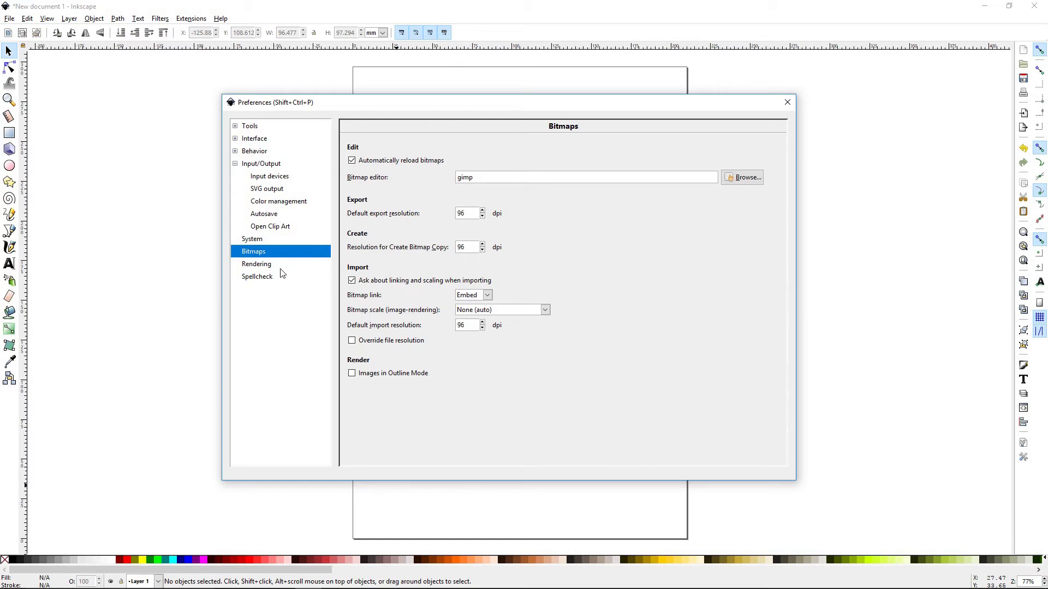
{"action": "left_click", "coordinate": [264, 270]}
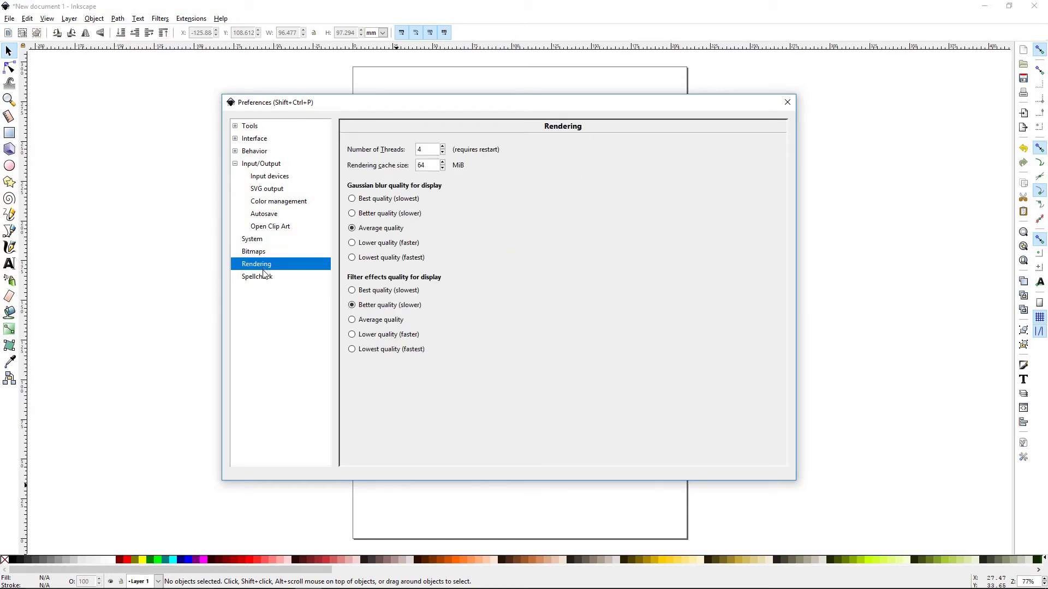
{"action": "left_click", "coordinate": [262, 280]}
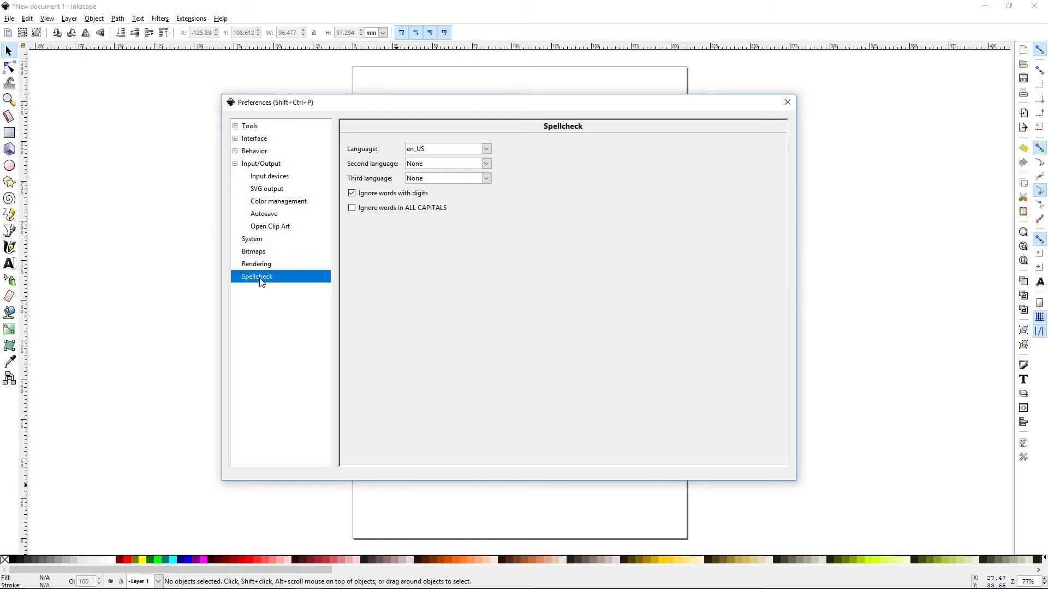
{"action": "left_click", "coordinate": [235, 164]}
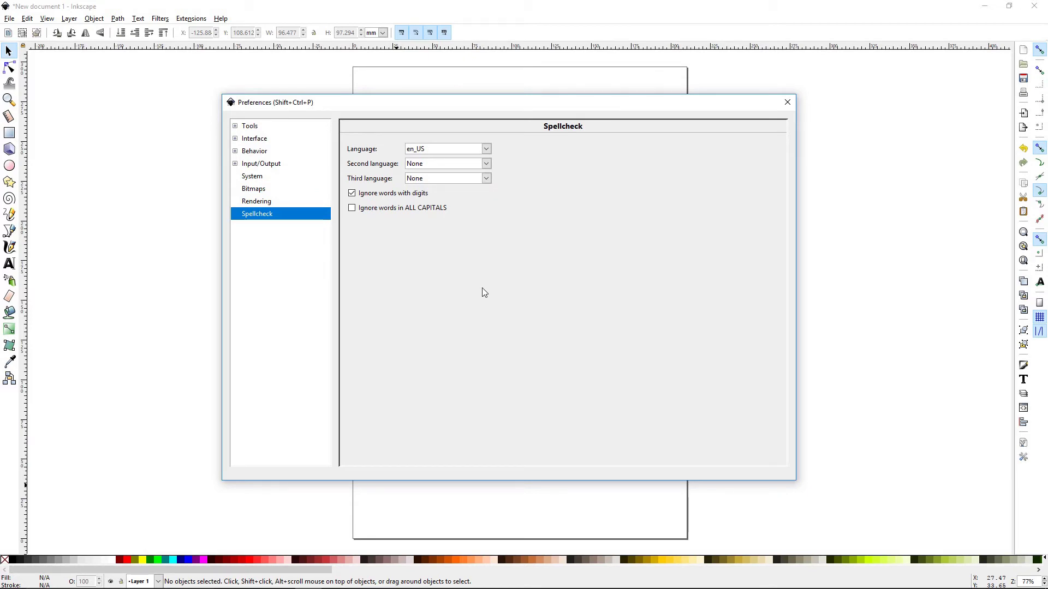
- Briefly expand Interface, then open Tools and view the Zoom, Measure and Node pages
{"action": "left_click", "coordinate": [235, 139]}
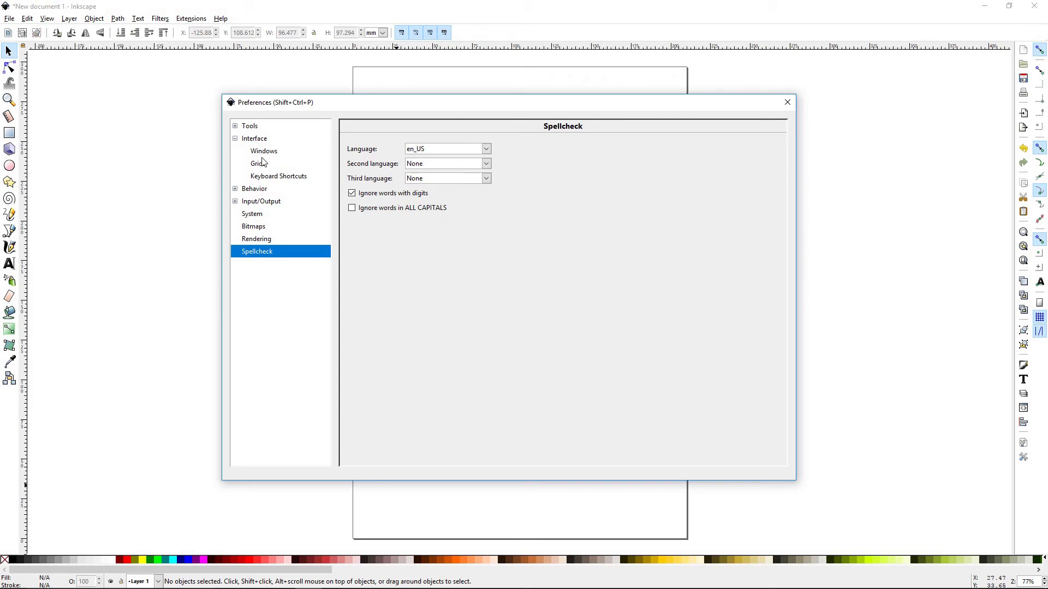
{"action": "left_click", "coordinate": [235, 139]}
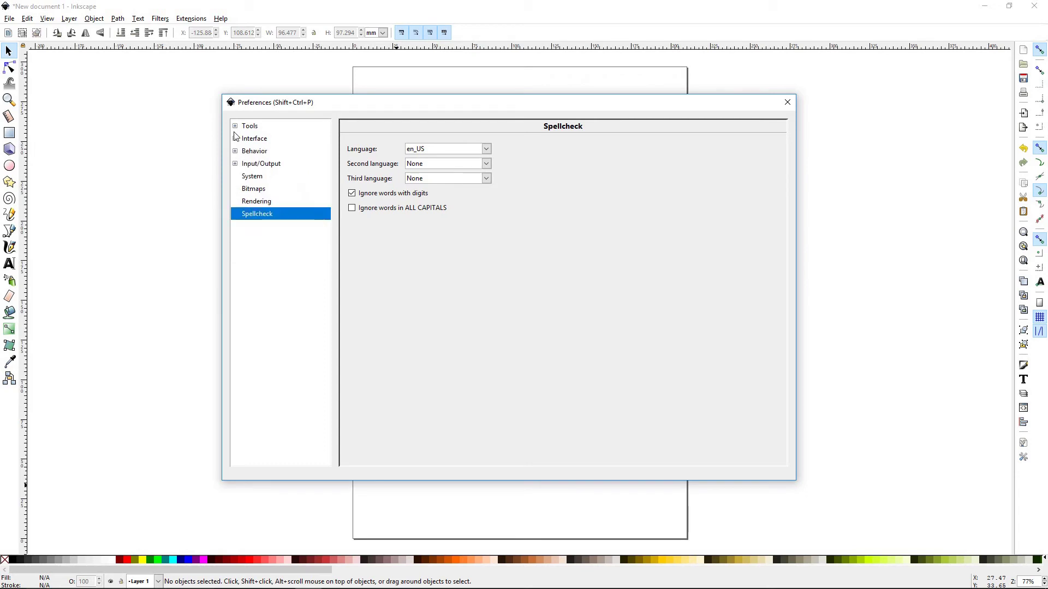
{"action": "left_click", "coordinate": [235, 126]}
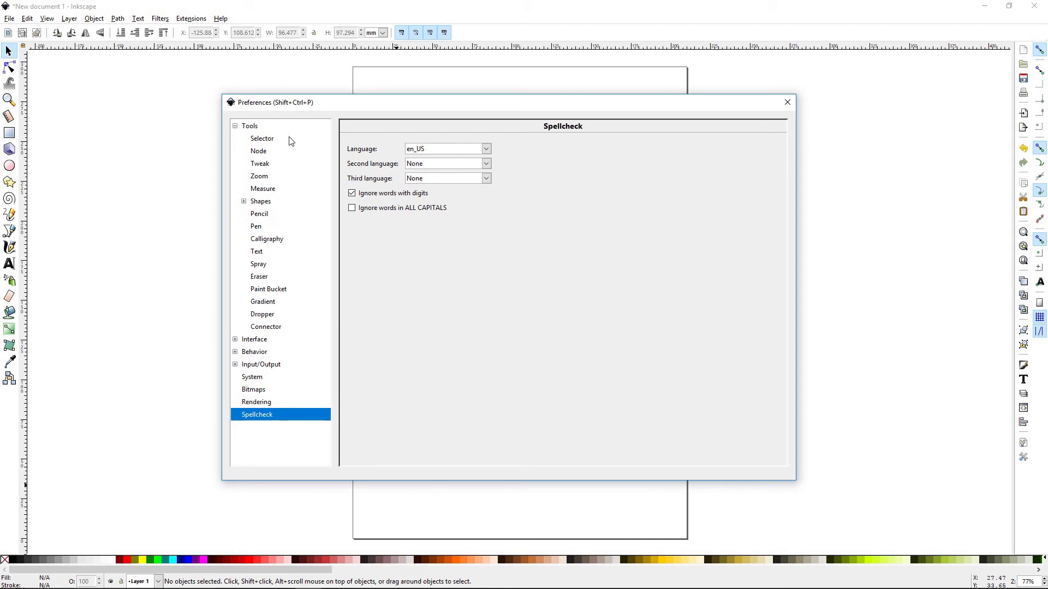
{"action": "left_click", "coordinate": [259, 178]}
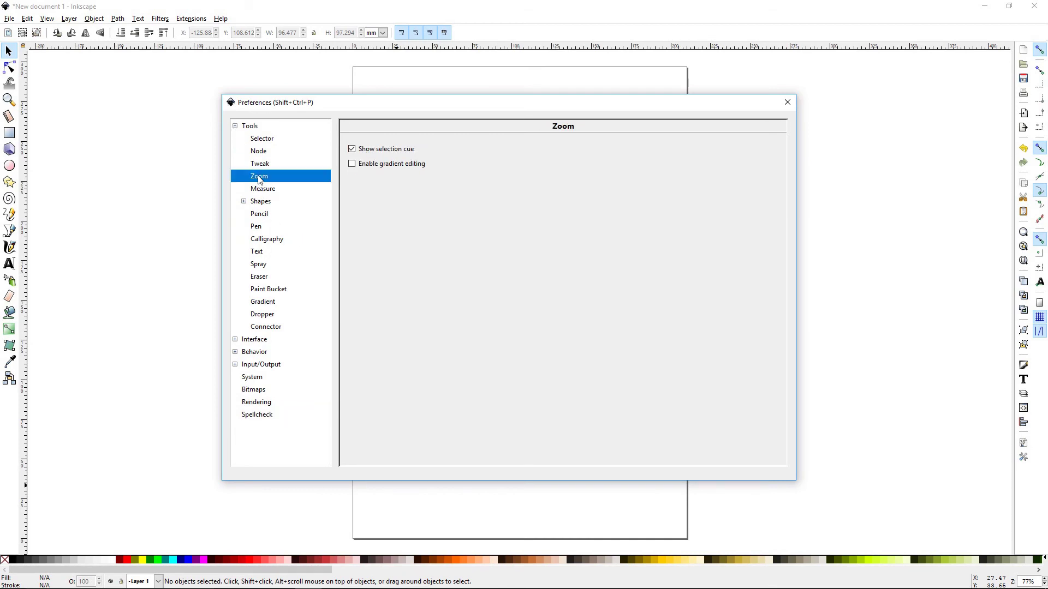
{"action": "left_click", "coordinate": [270, 190]}
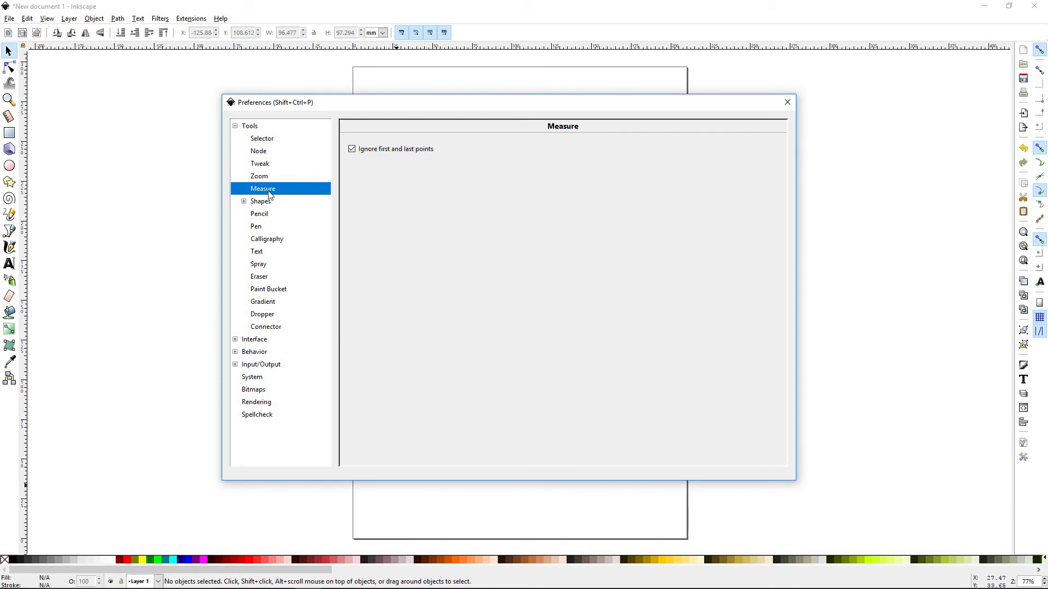
{"action": "left_click", "coordinate": [266, 154]}
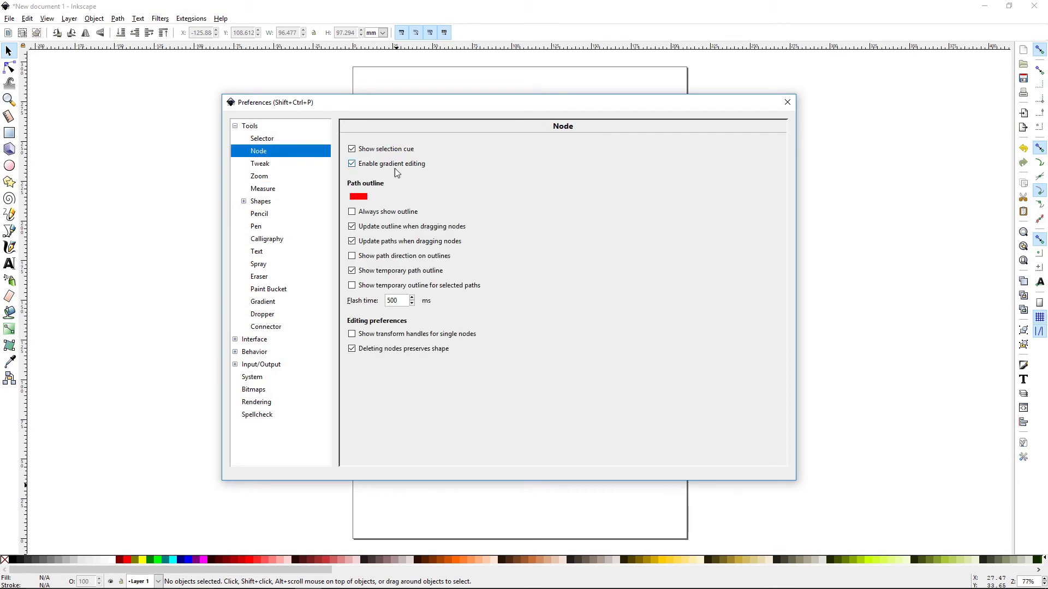